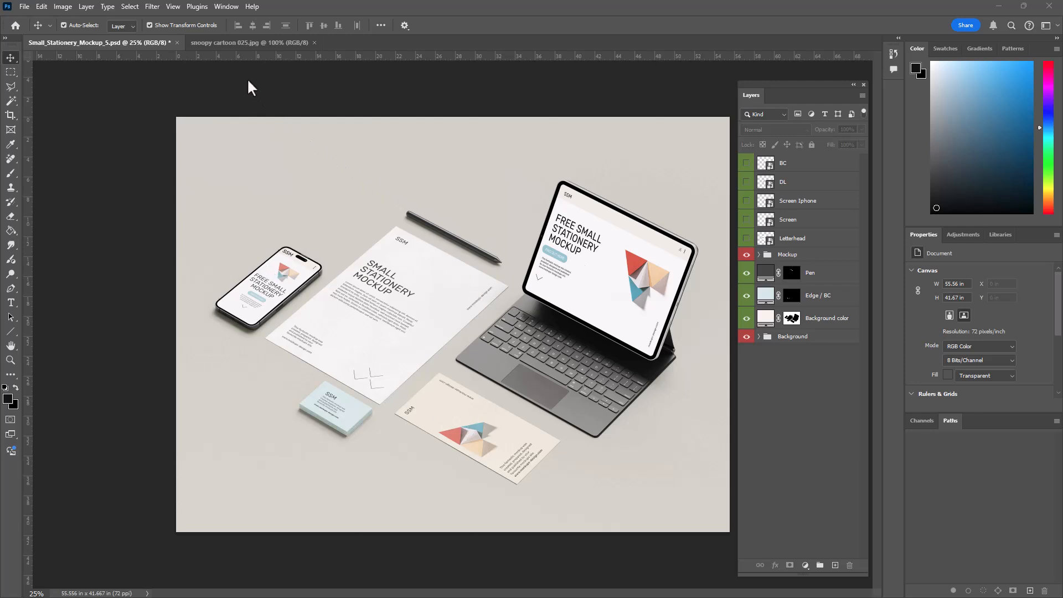
Step: Select the entire image in snoopy cartoon 025.jpg with the Rectangular Marquee tool and copy it
{"action": "left_click", "coordinate": [227, 42]}
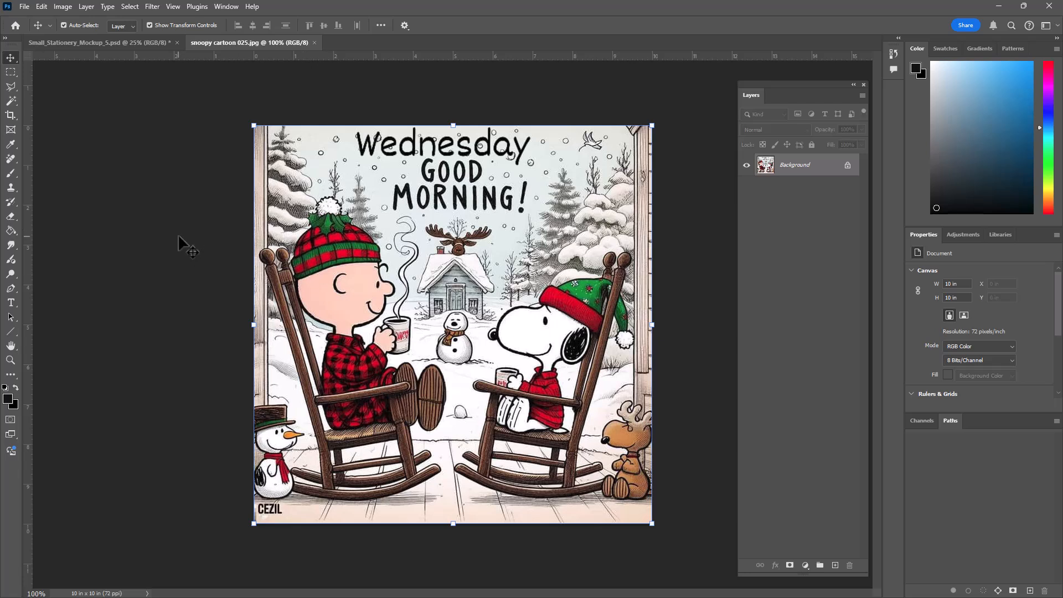
{"action": "left_click", "coordinate": [11, 72]}
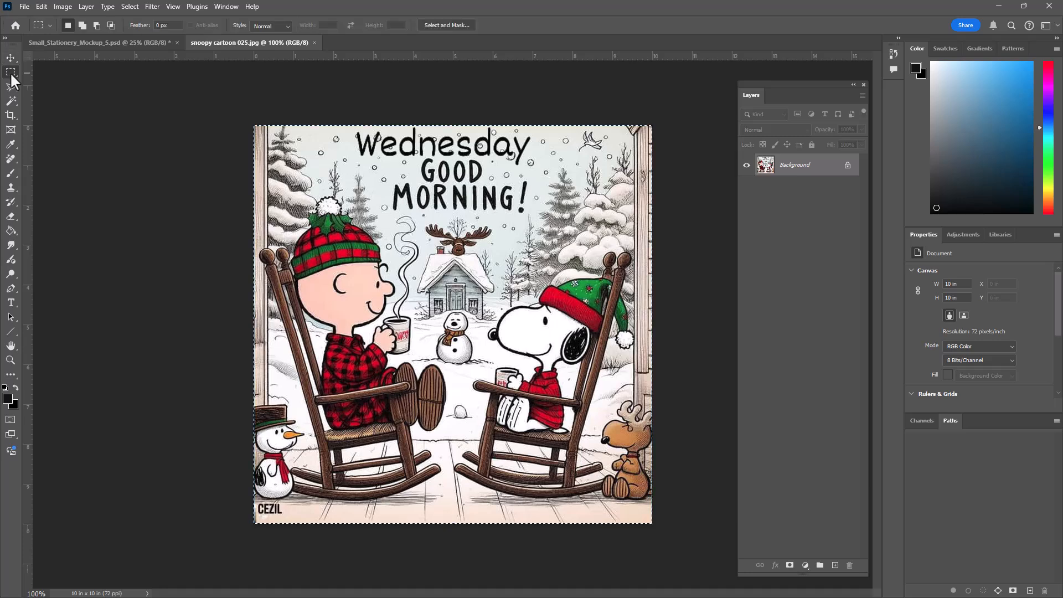
{"action": "left_click_drag", "start_coordinate": [231, 106], "coordinate": [695, 550]}
{"action": "left_click", "coordinate": [42, 7]}
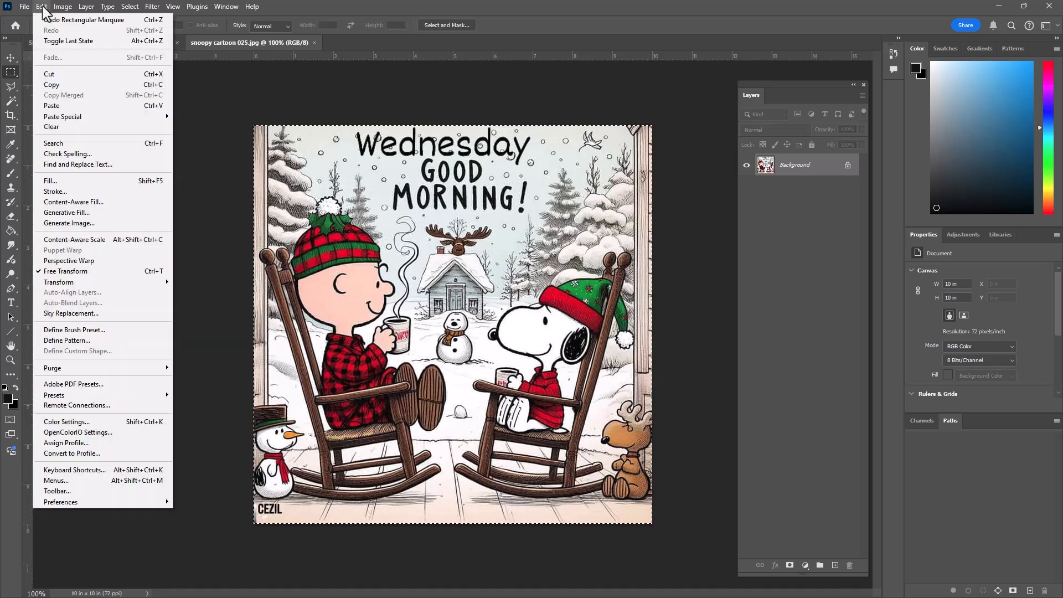
{"action": "left_click", "coordinate": [68, 84]}
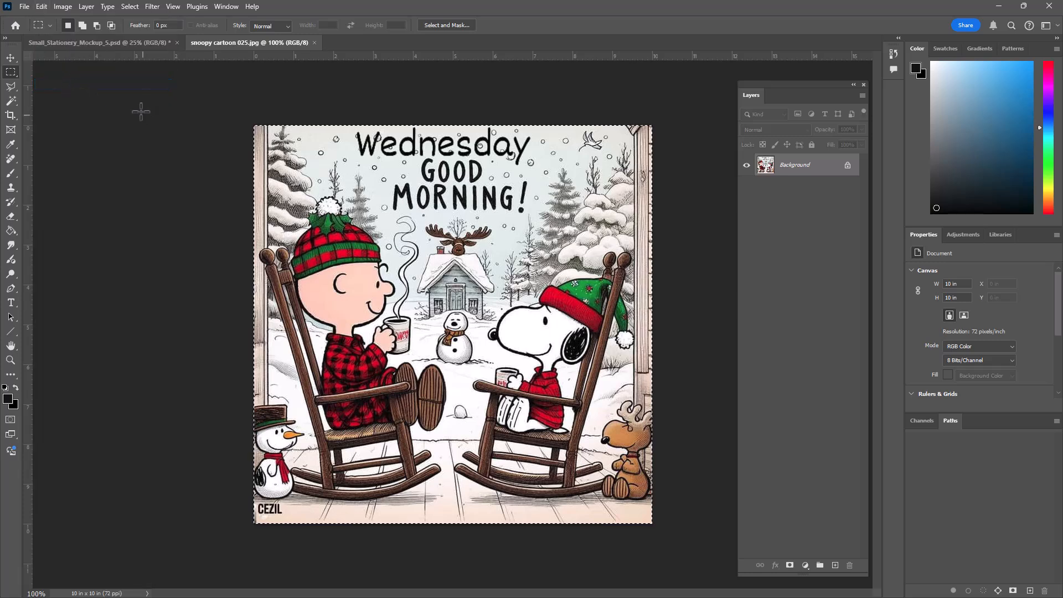
Step: Open the contents of the Screen smart object in Small_Stationery_Mockup_5.psd and hide its original artwork layer
{"action": "left_click", "coordinate": [72, 41]}
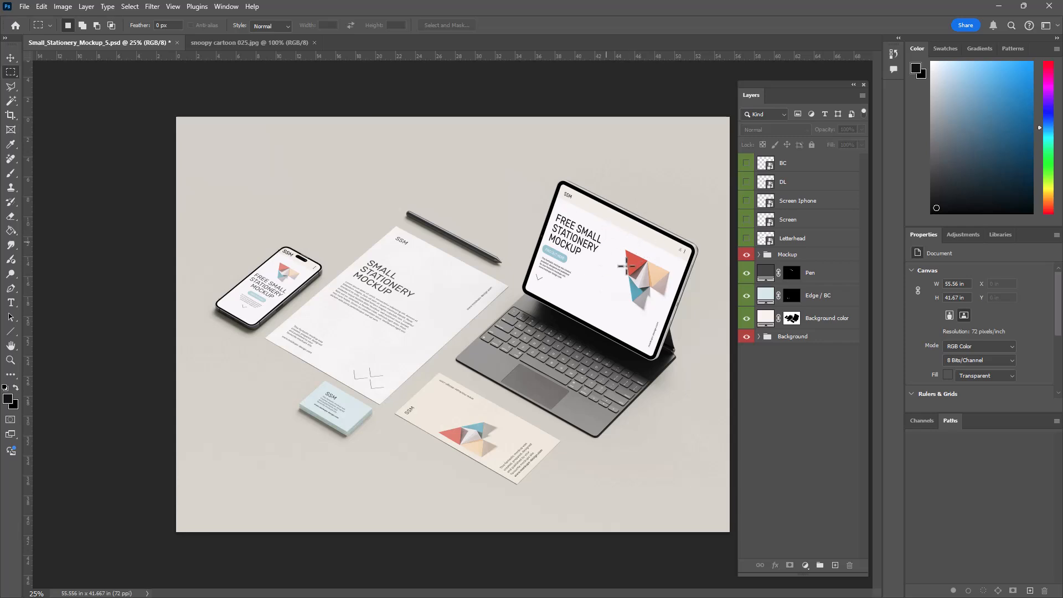
{"action": "left_click", "coordinate": [798, 224]}
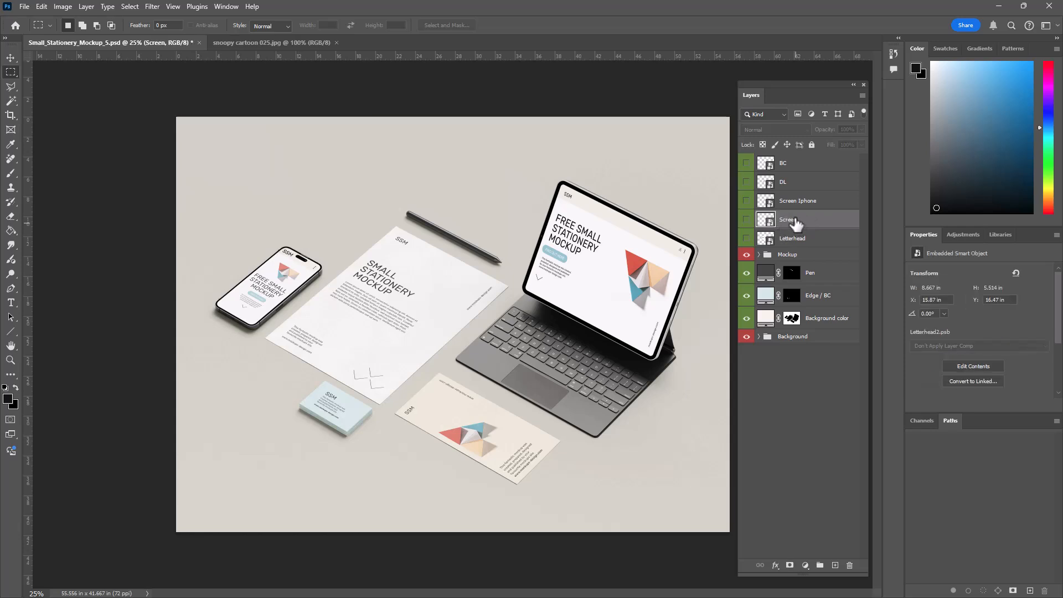
{"action": "double_click", "coordinate": [770, 222]}
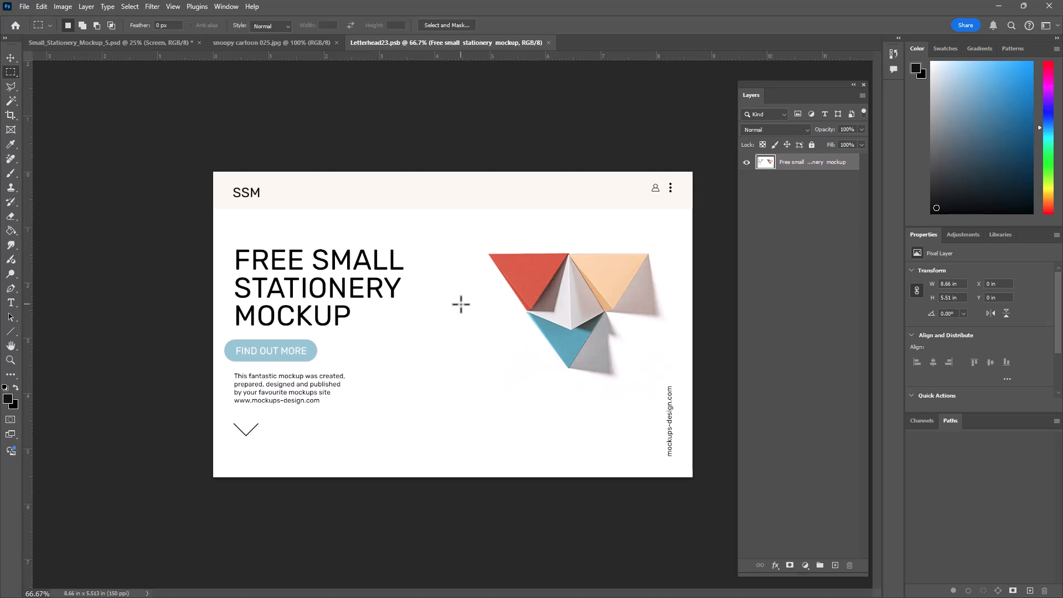
{"action": "left_click", "coordinate": [746, 162]}
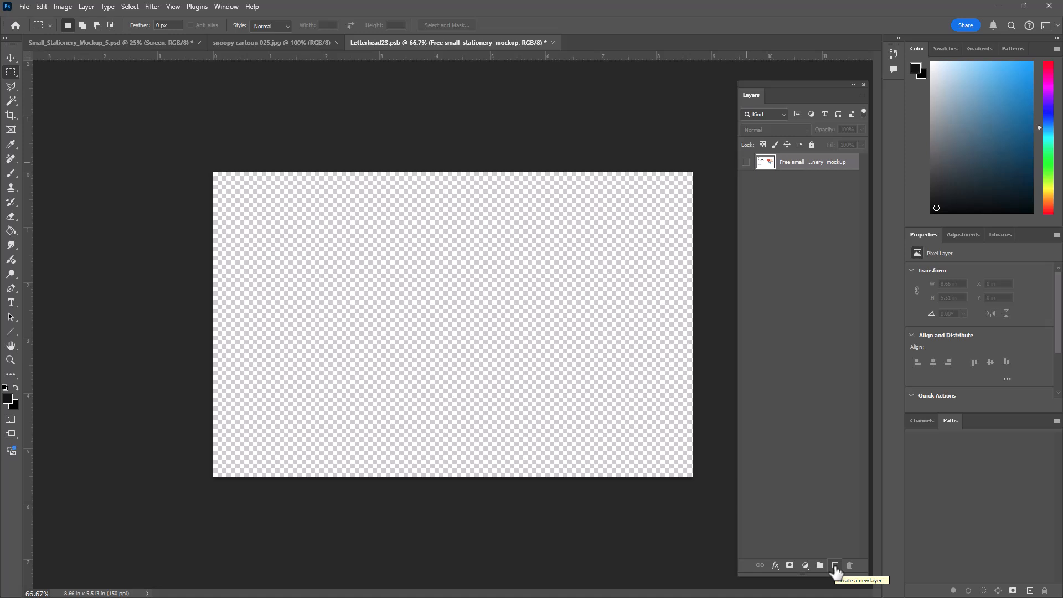
Step: Paste the copied cartoon onto a new layer and move it to about X 3.35 in, Y 0.4 in on the canvas
{"action": "left_click", "coordinate": [835, 566]}
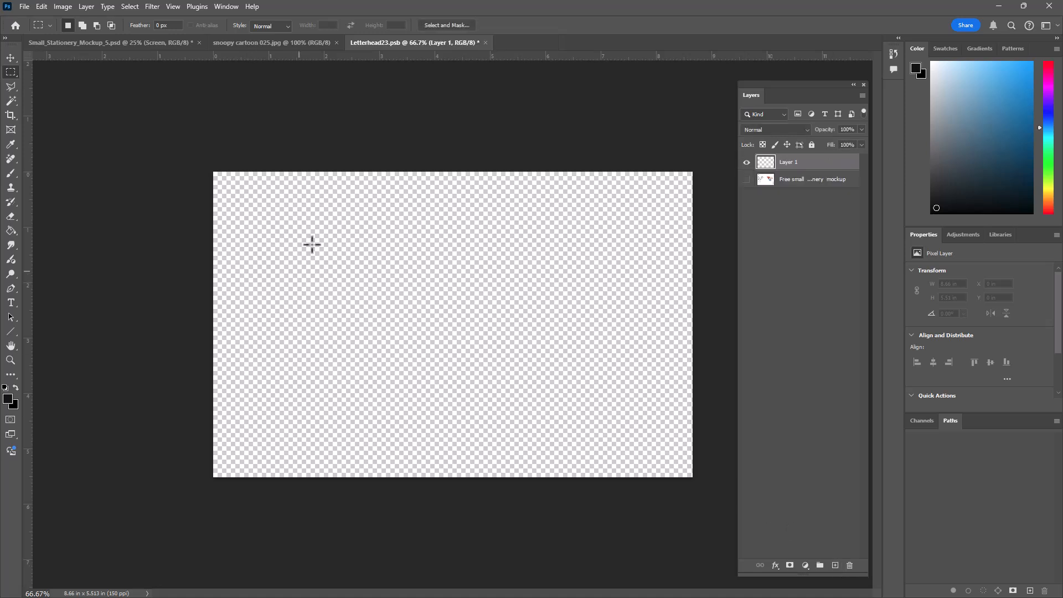
{"action": "left_click", "coordinate": [40, 7]}
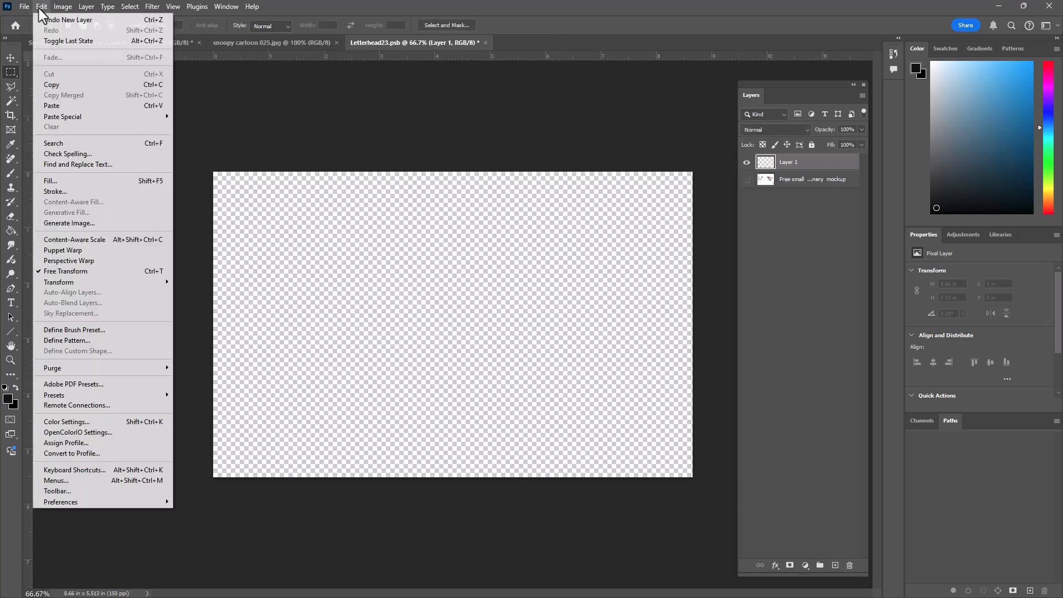
{"action": "left_click", "coordinate": [71, 107]}
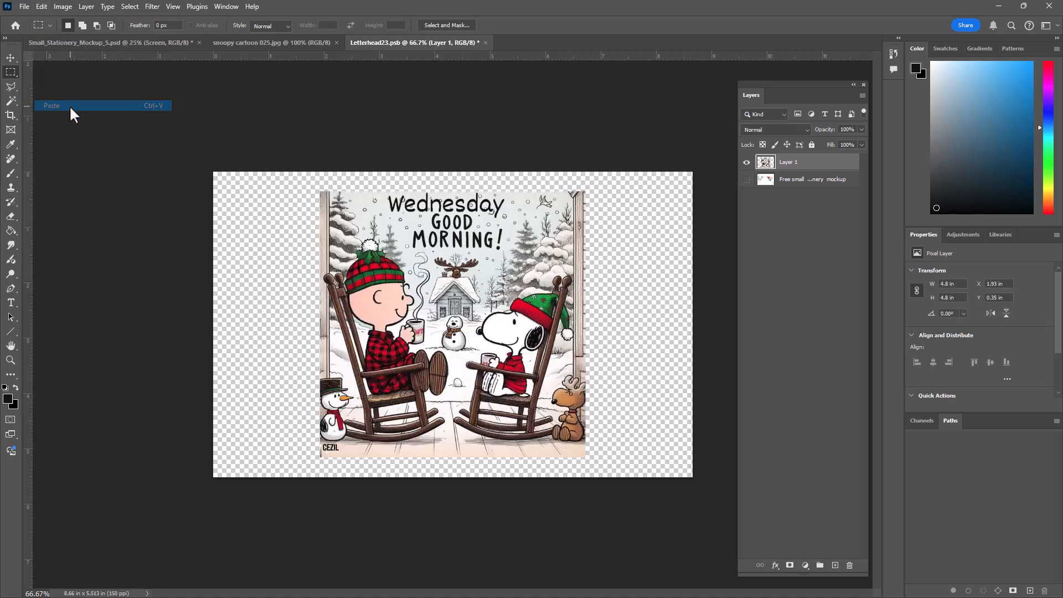
{"action": "left_click", "coordinate": [10, 58]}
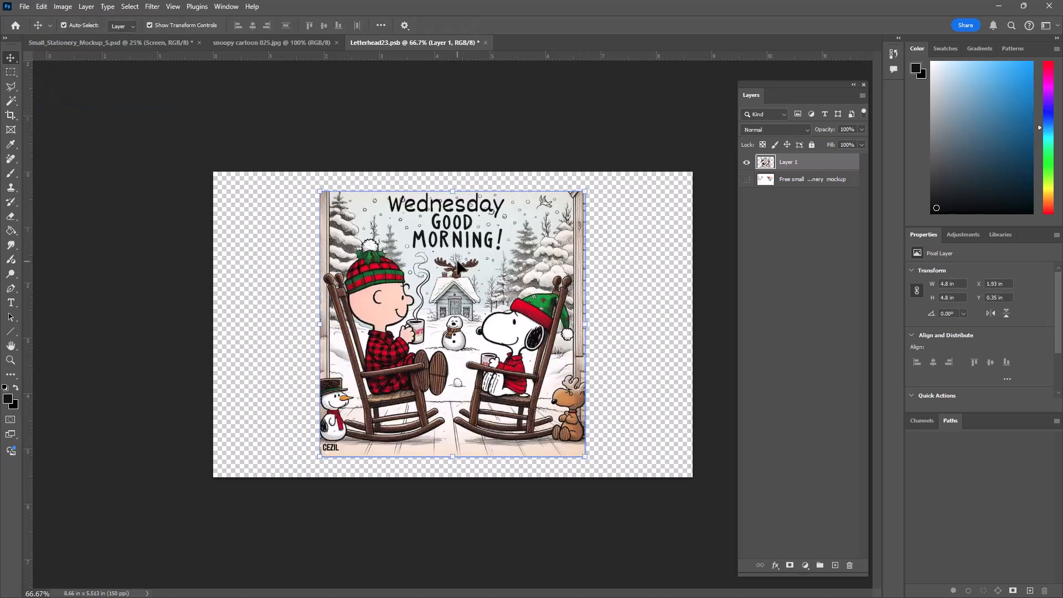
{"action": "left_click_drag", "start_coordinate": [263, 245], "coordinate": [341, 248]}
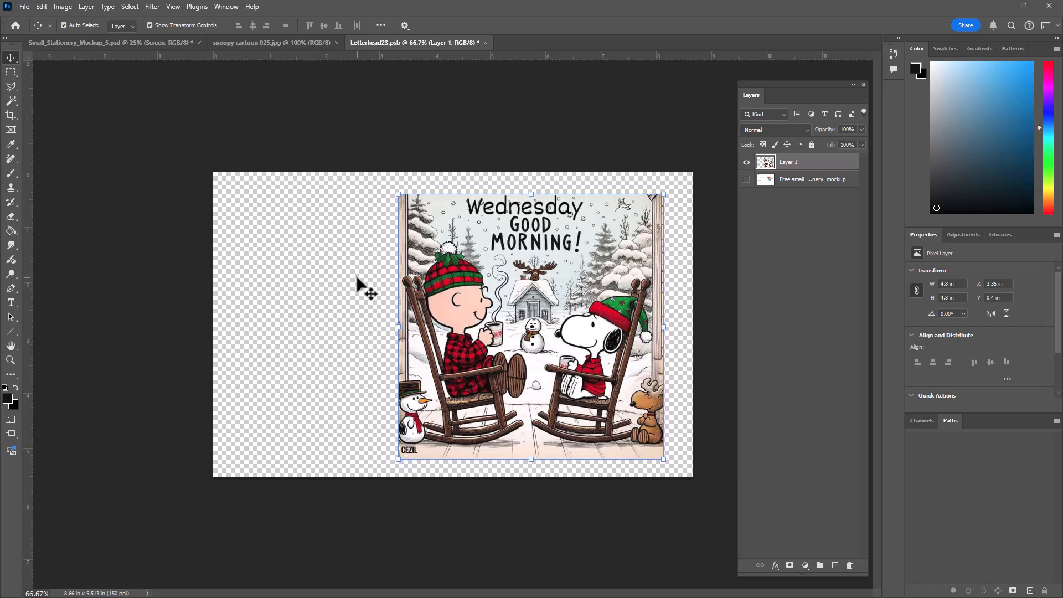
Step: Add a 36 pt placeholder paragraph text box on a new layer and position it in the empty area left of the cartoon
{"action": "left_click", "coordinate": [746, 272]}
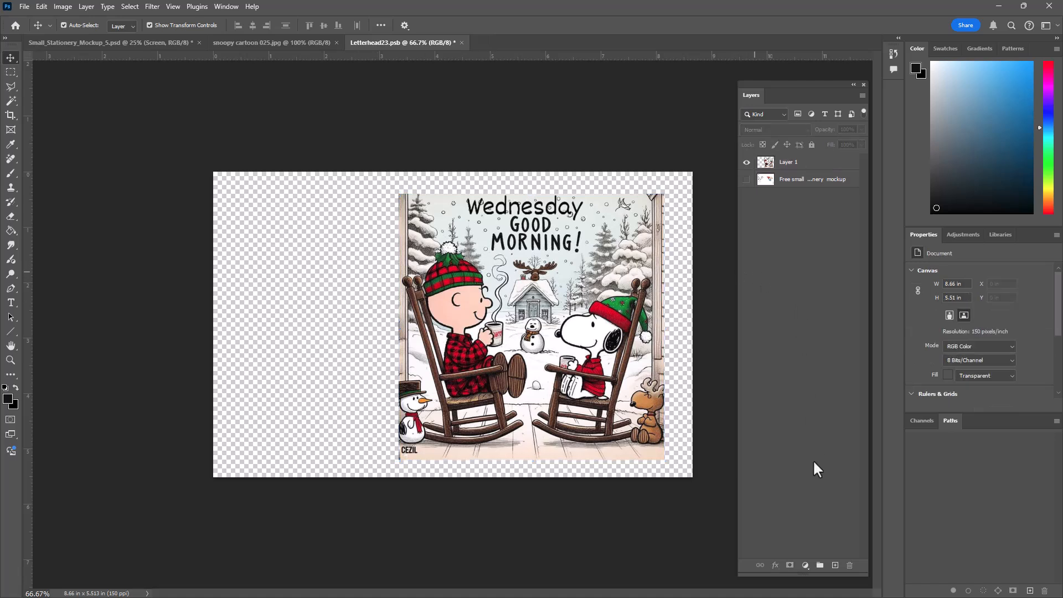
{"action": "left_click", "coordinate": [835, 565]}
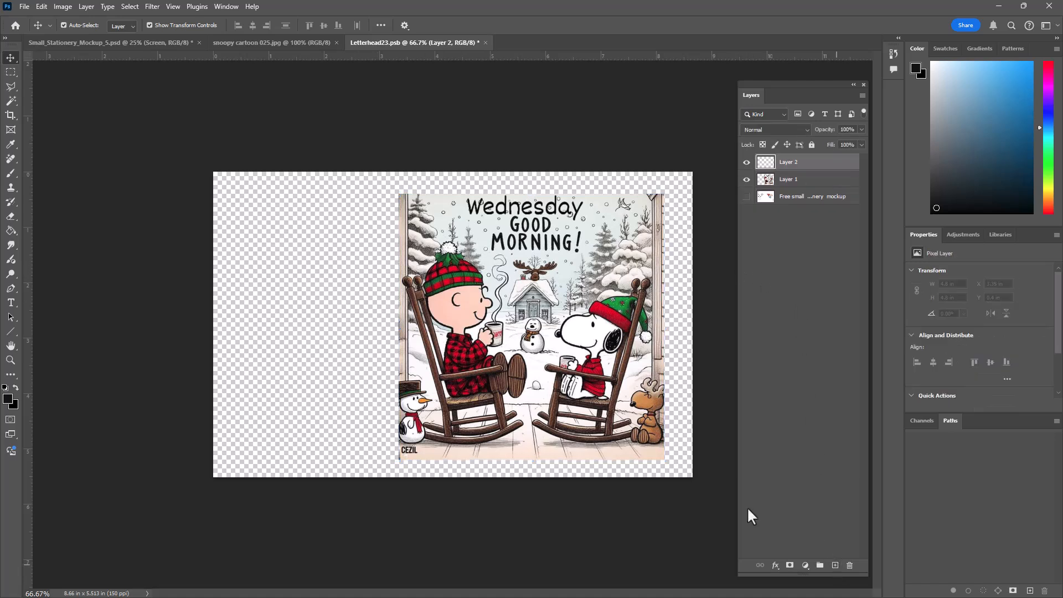
{"action": "left_click", "coordinate": [12, 299]}
{"action": "left_click_drag", "start_coordinate": [238, 219], "coordinate": [346, 326]}
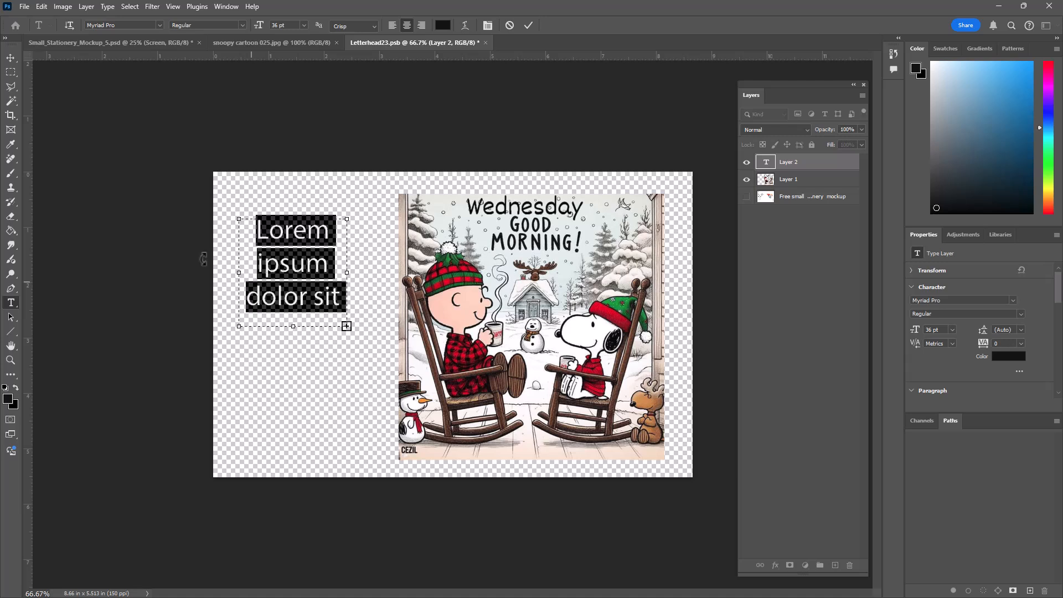
{"action": "left_click", "coordinate": [15, 59]}
{"action": "mouse_move", "coordinate": [305, 235]}
{"action": "left_mouse_down"}
{"action": "mouse_move", "coordinate": [321, 247]}
{"action": "mouse_move", "coordinate": [317, 227]}
{"action": "left_mouse_up"}
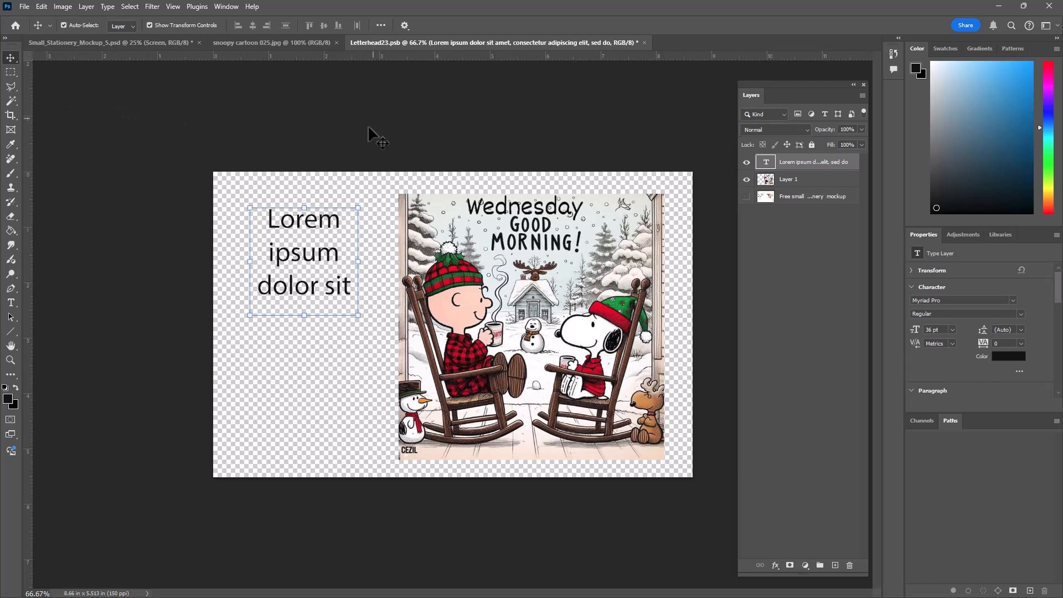
Step: Deselect the layers and close Letterhead23.psb, saving the changes to update the tablet screen in the mockup
{"action": "left_click", "coordinate": [426, 140]}
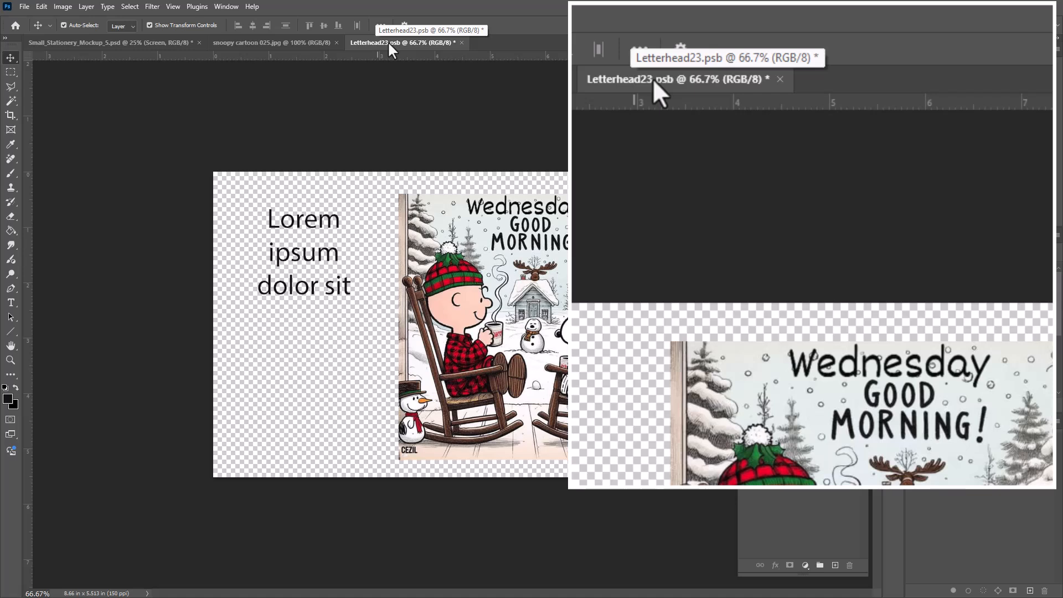
{"action": "left_click", "coordinate": [462, 43]}
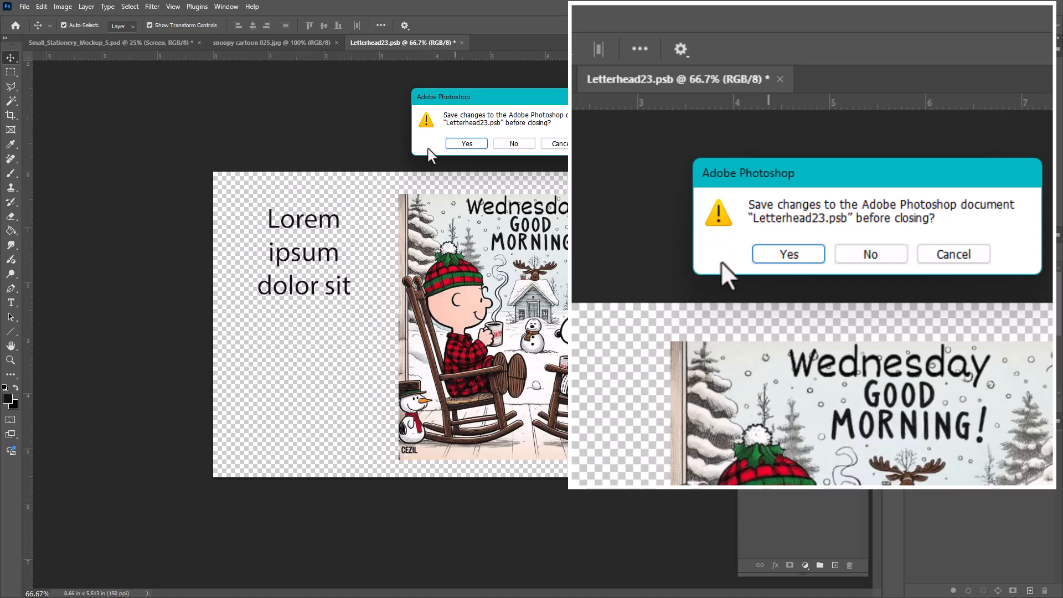
{"action": "left_click", "coordinate": [466, 144]}
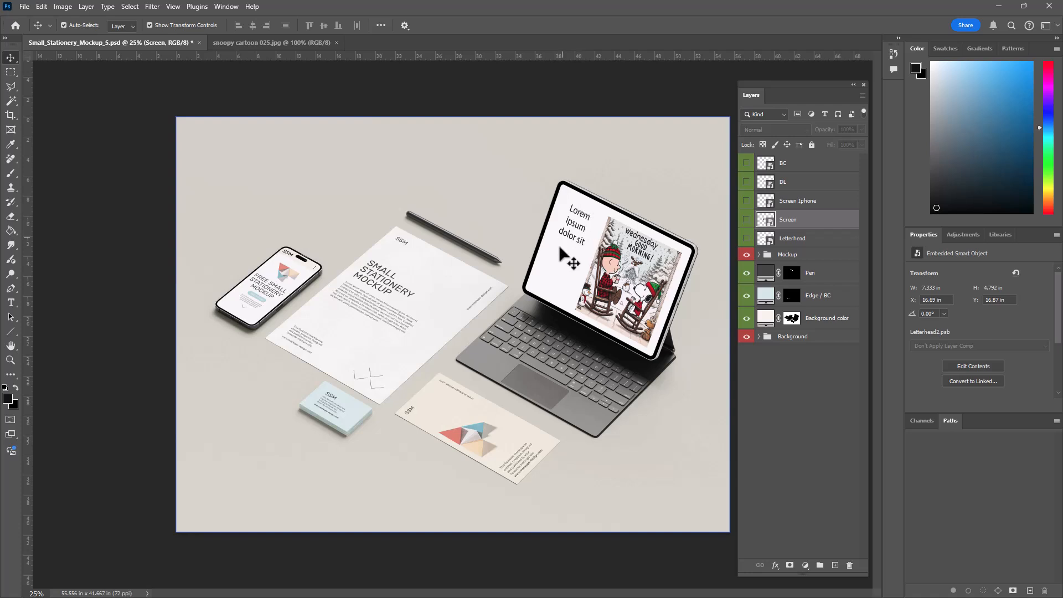
Step: Open the contents of the BC smart object and hide its original business card artwork layer
{"action": "left_click", "coordinate": [783, 166]}
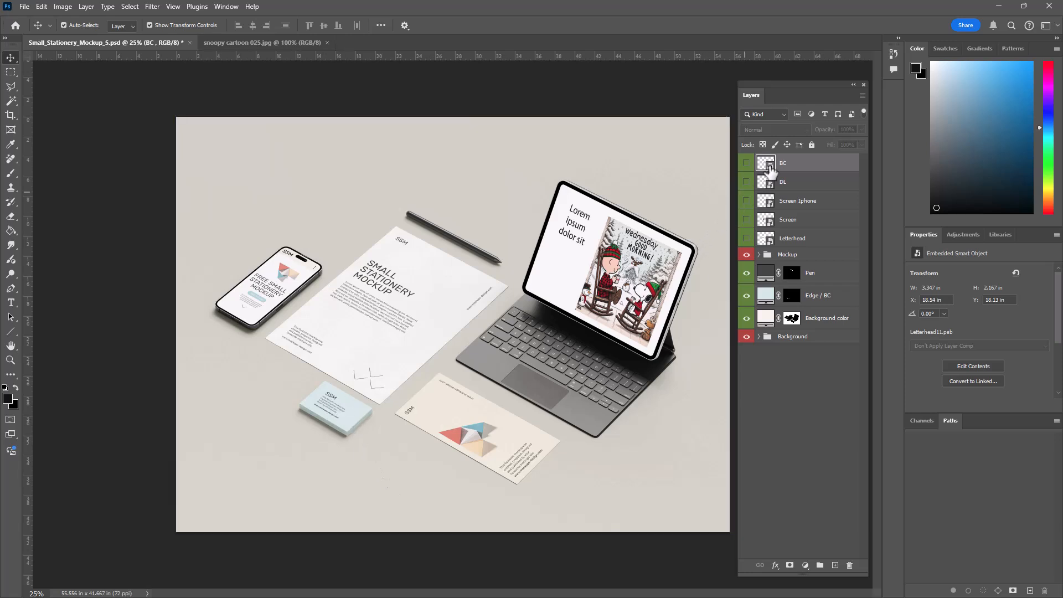
{"action": "double_click", "coordinate": [766, 164]}
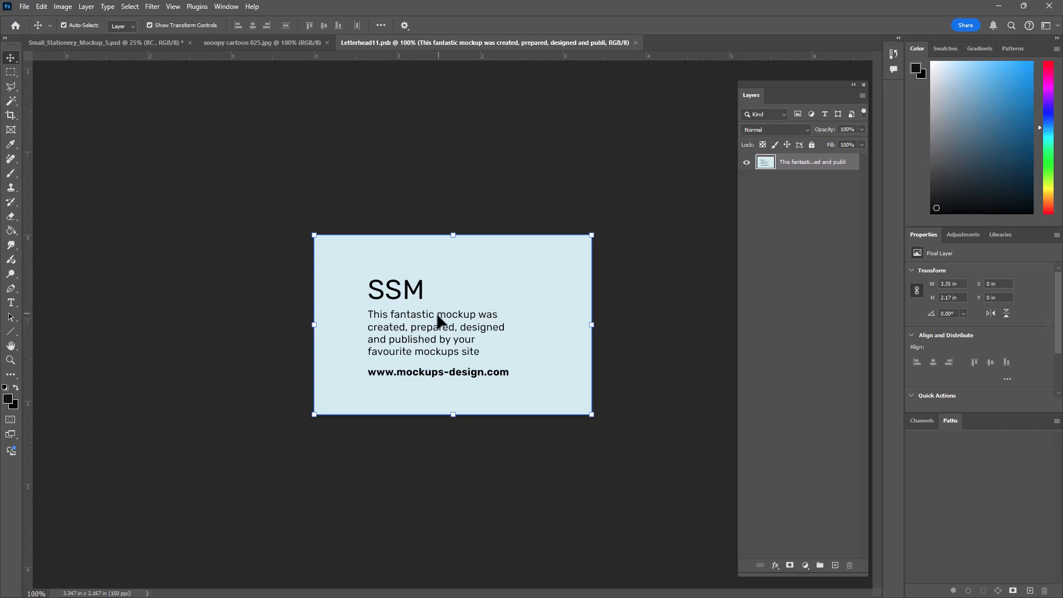
{"action": "left_click", "coordinate": [747, 162]}
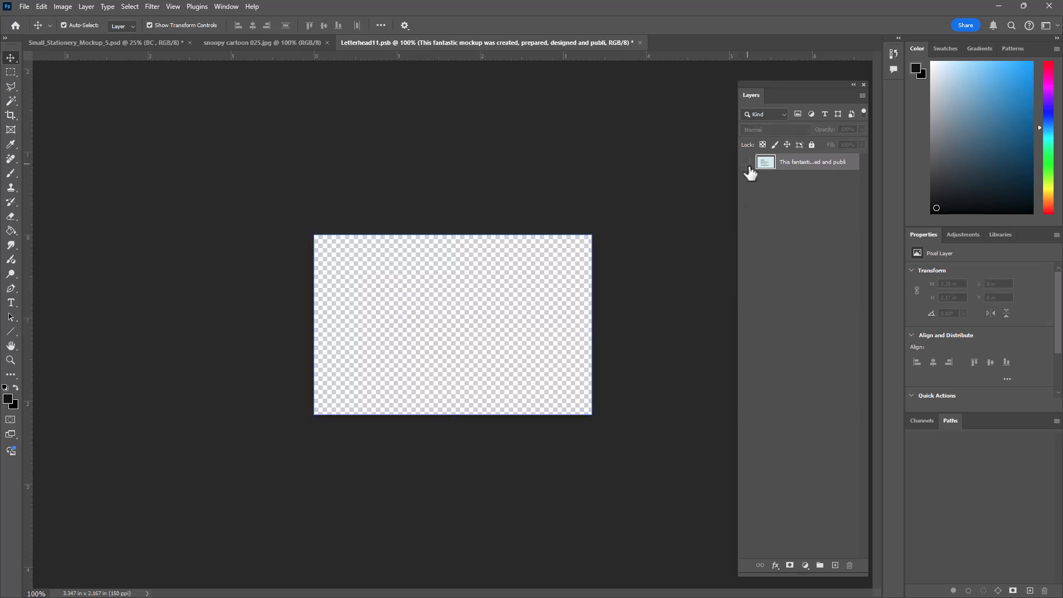
Step: Paste the cartoon onto a new layer, scale it to about 0.96 in square and place it near the card's upper-left corner
{"action": "left_click", "coordinate": [835, 565]}
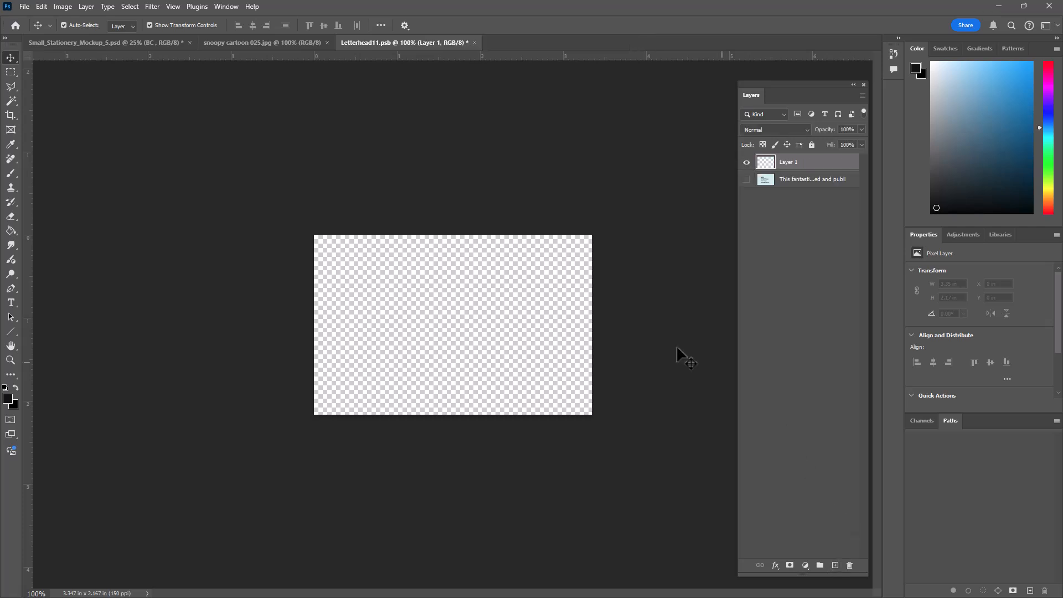
{"action": "left_click", "coordinate": [42, 7]}
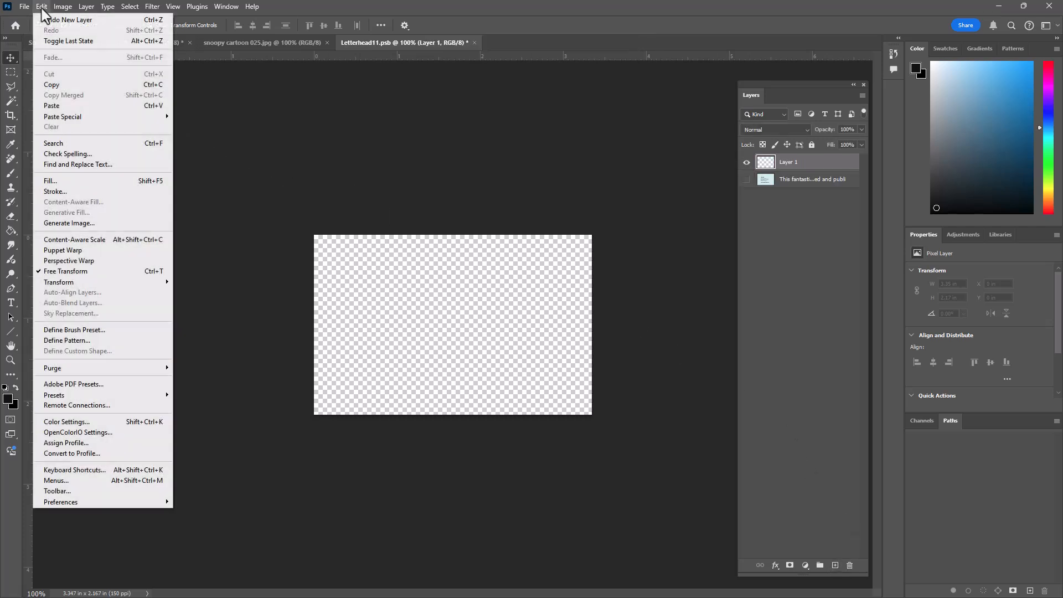
{"action": "left_click", "coordinate": [81, 106]}
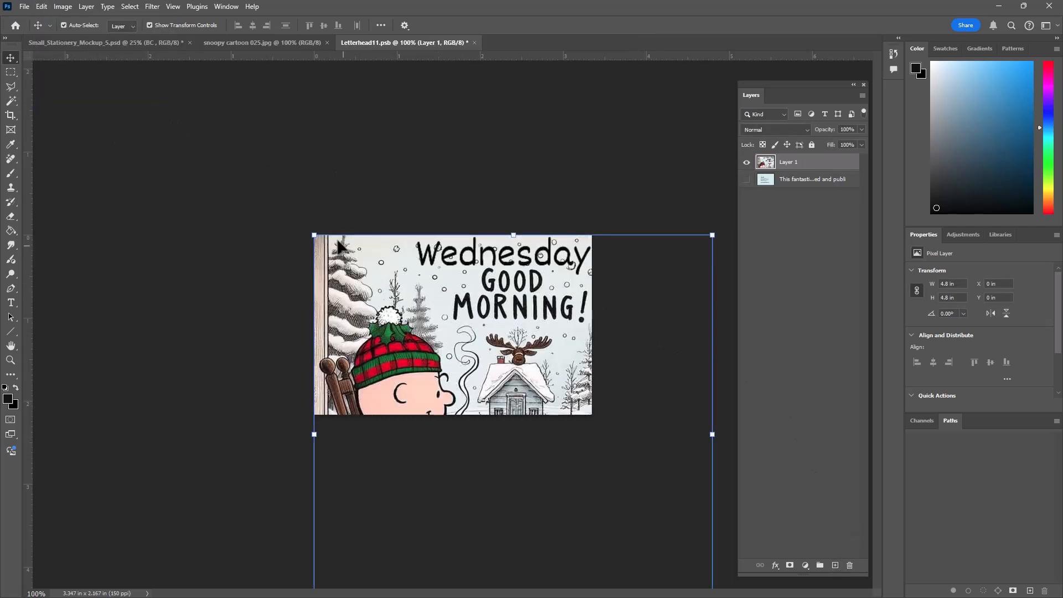
{"action": "left_click_drag", "start_coordinate": [312, 231], "coordinate": [500, 276]}
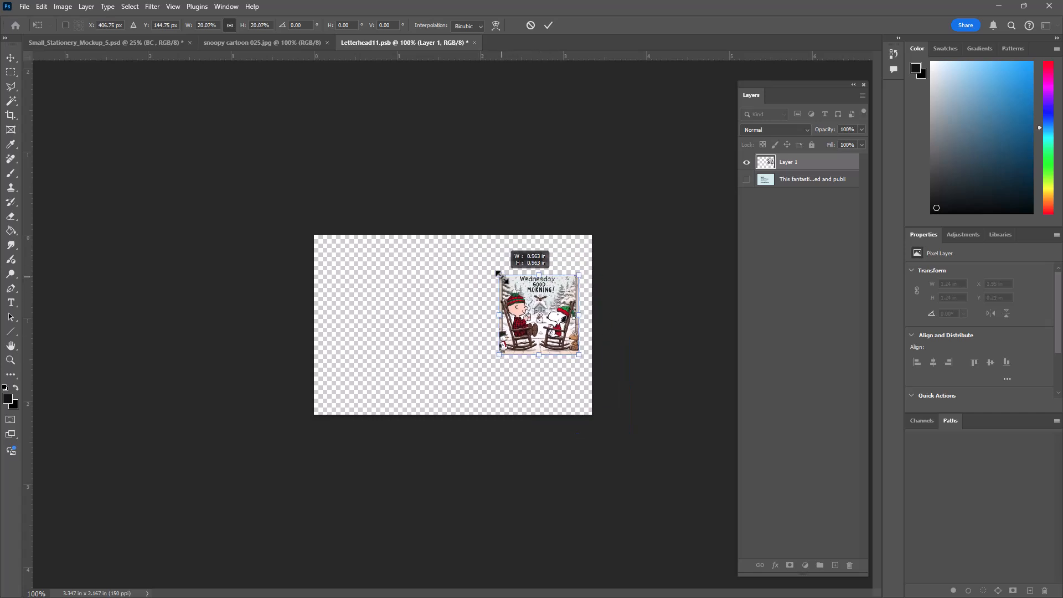
{"action": "left_click_drag", "start_coordinate": [541, 317], "coordinate": [370, 284]}
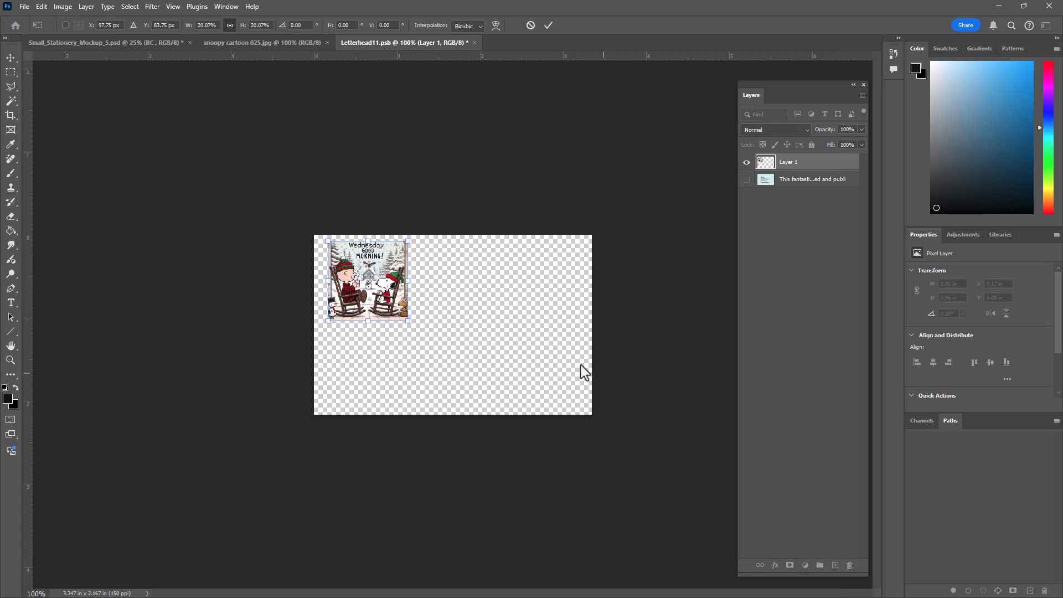
{"action": "key", "text": "Return"}
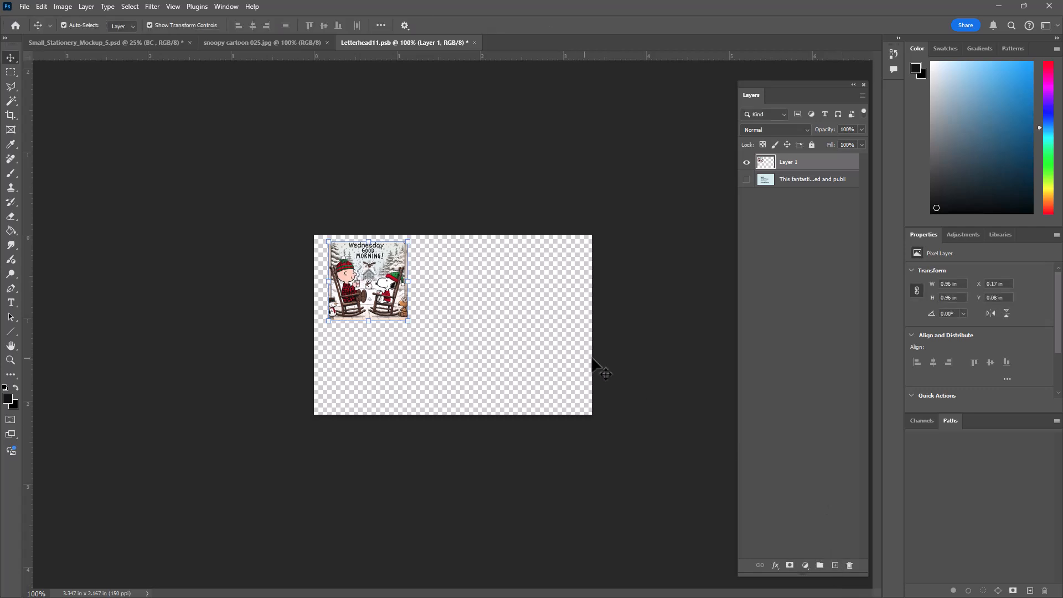
Step: Add a 24 pt placeholder paragraph text box on a new layer right of the cartoon, then close Letterhead11.psb with its changes saved
{"action": "left_click", "coordinate": [835, 565]}
{"action": "left_click", "coordinate": [10, 303]}
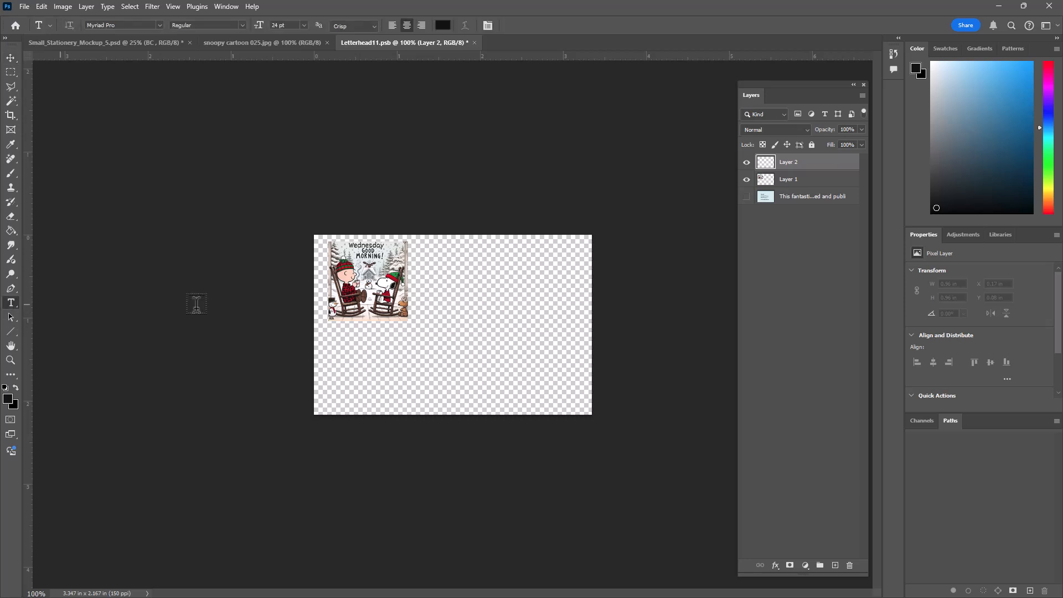
{"action": "left_click_drag", "start_coordinate": [432, 269], "coordinate": [567, 378]}
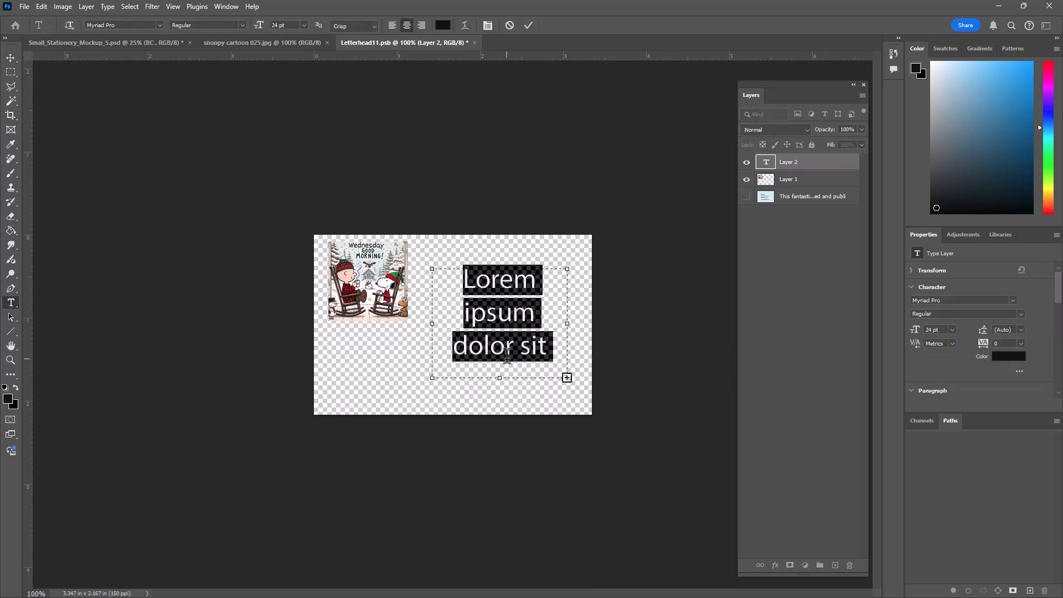
{"action": "left_click", "coordinate": [11, 58]}
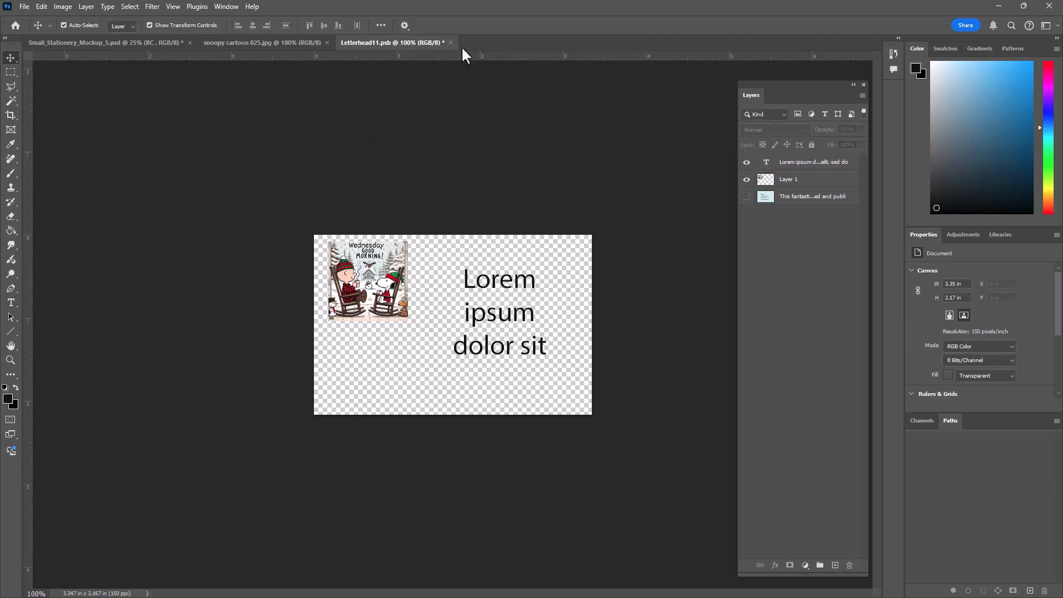
{"action": "left_click", "coordinate": [450, 42]}
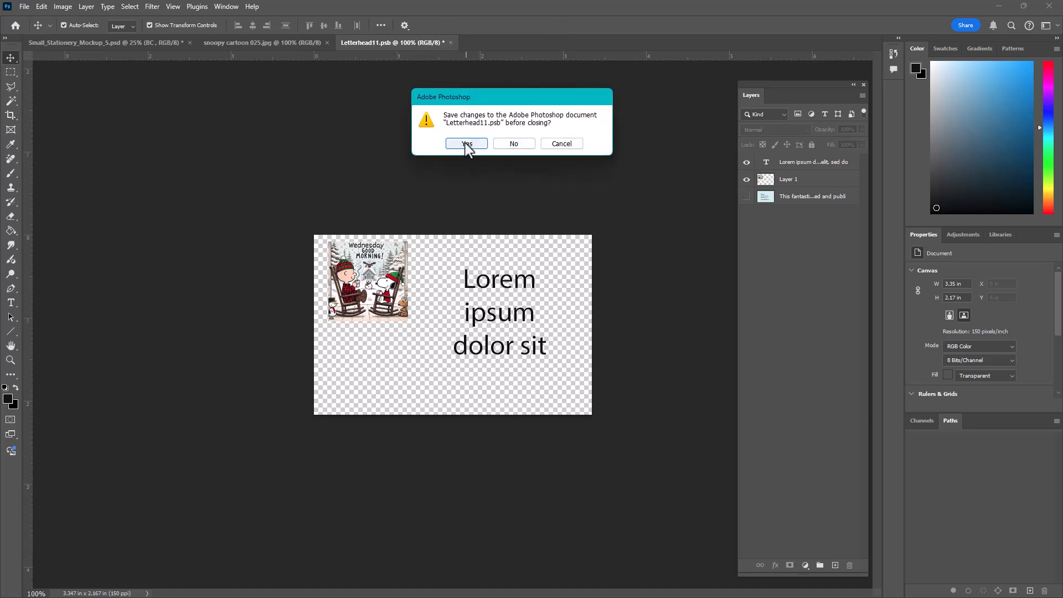
{"action": "left_click", "coordinate": [467, 144]}
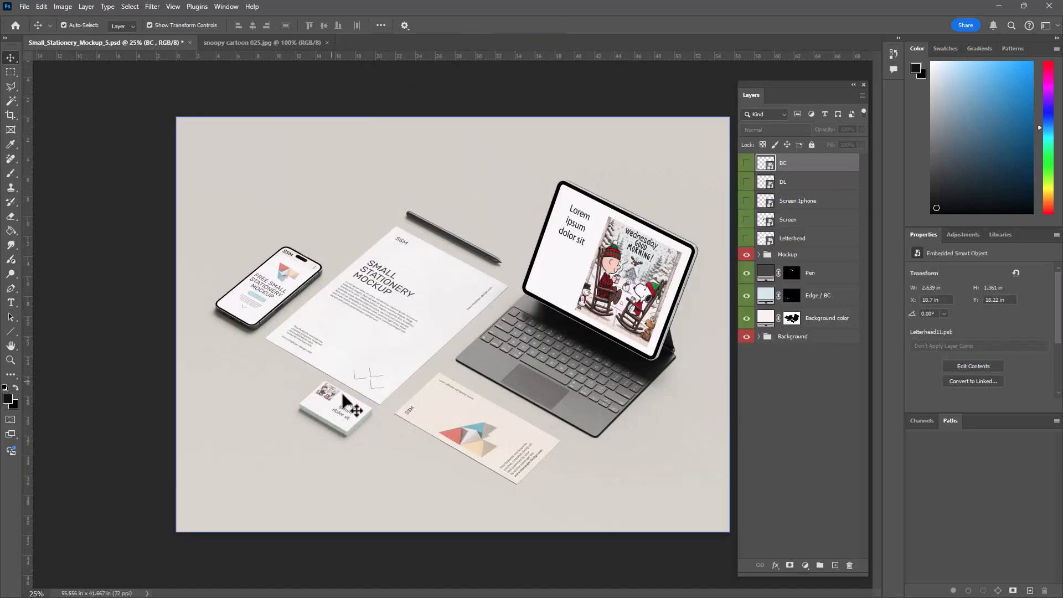